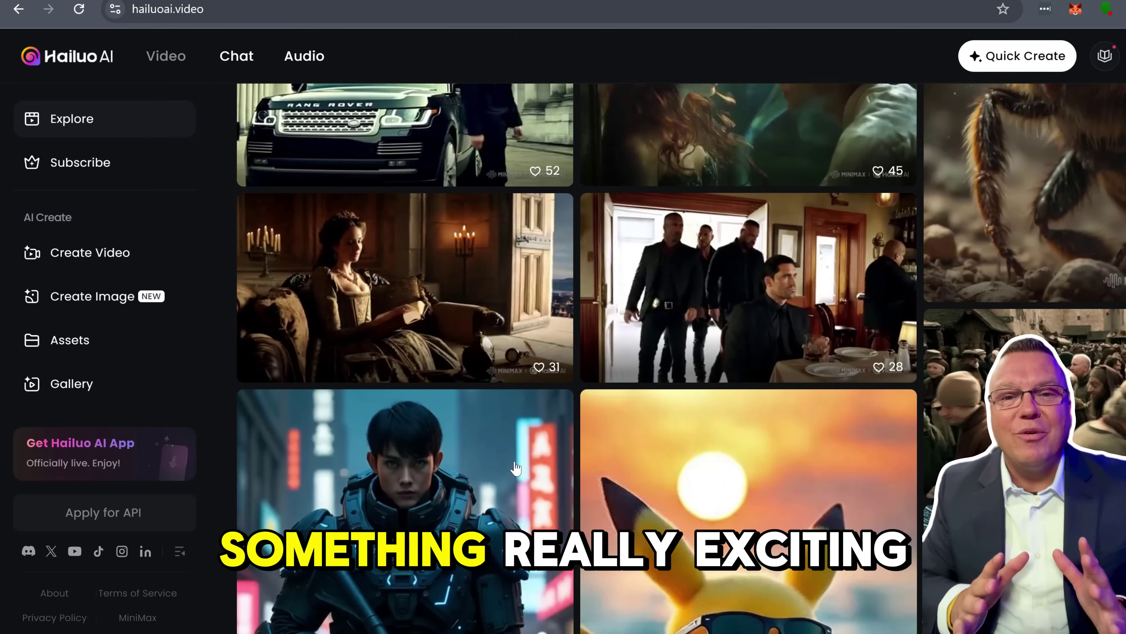
- Scroll down through the Discover gallery to reveal more community sample videos
scroll(516, 468, "down", 1)
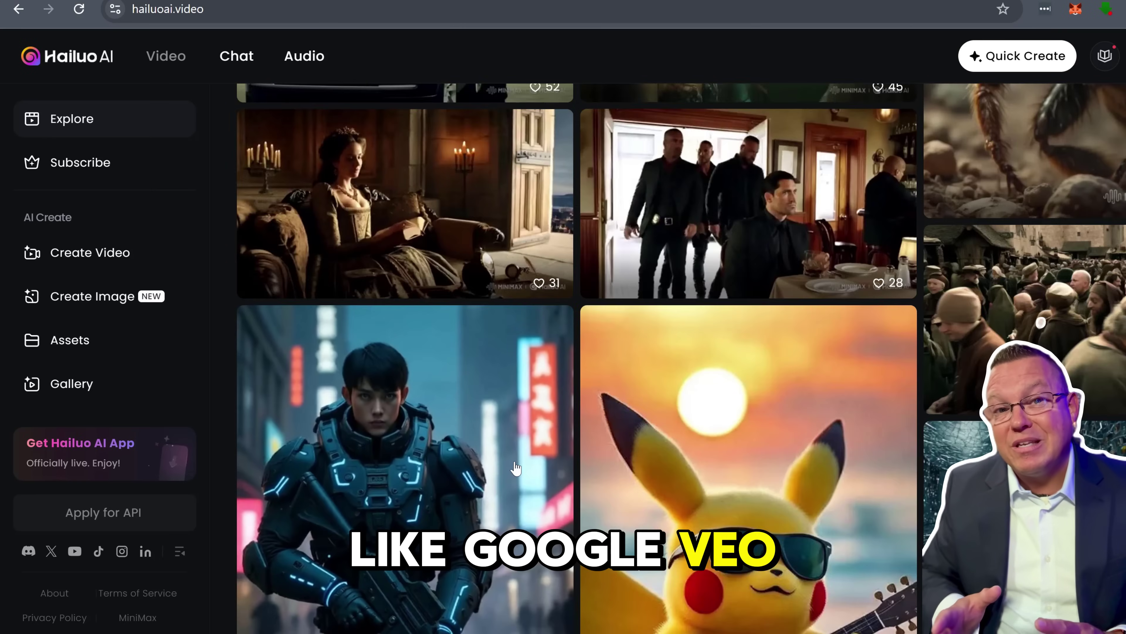
scroll(515, 468, "down", 5)
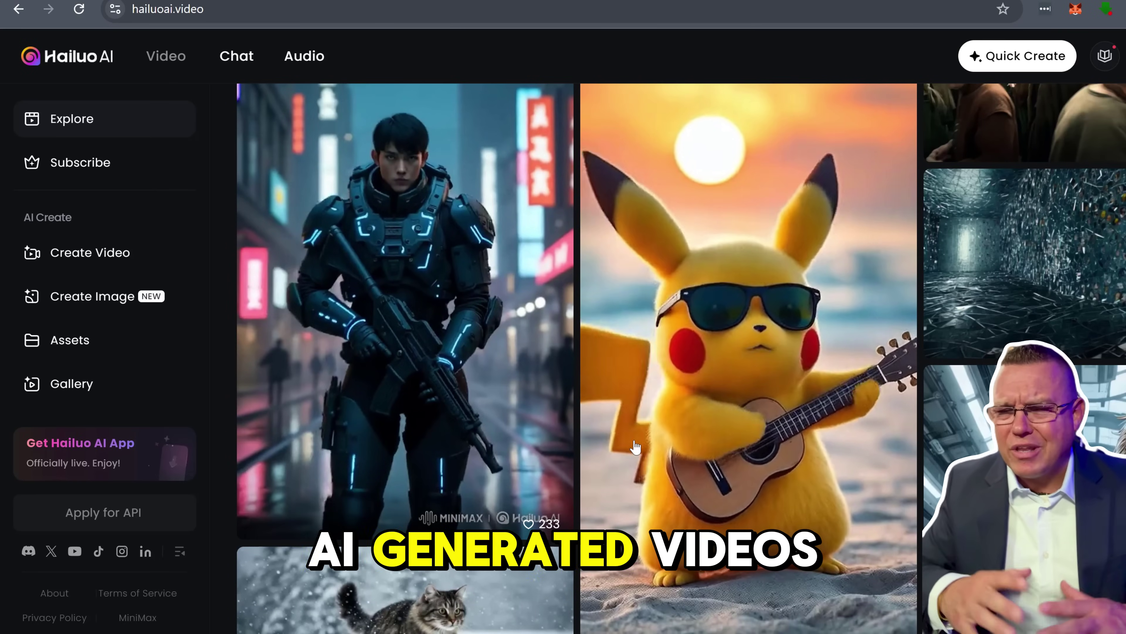
scroll(635, 446, "down", 4)
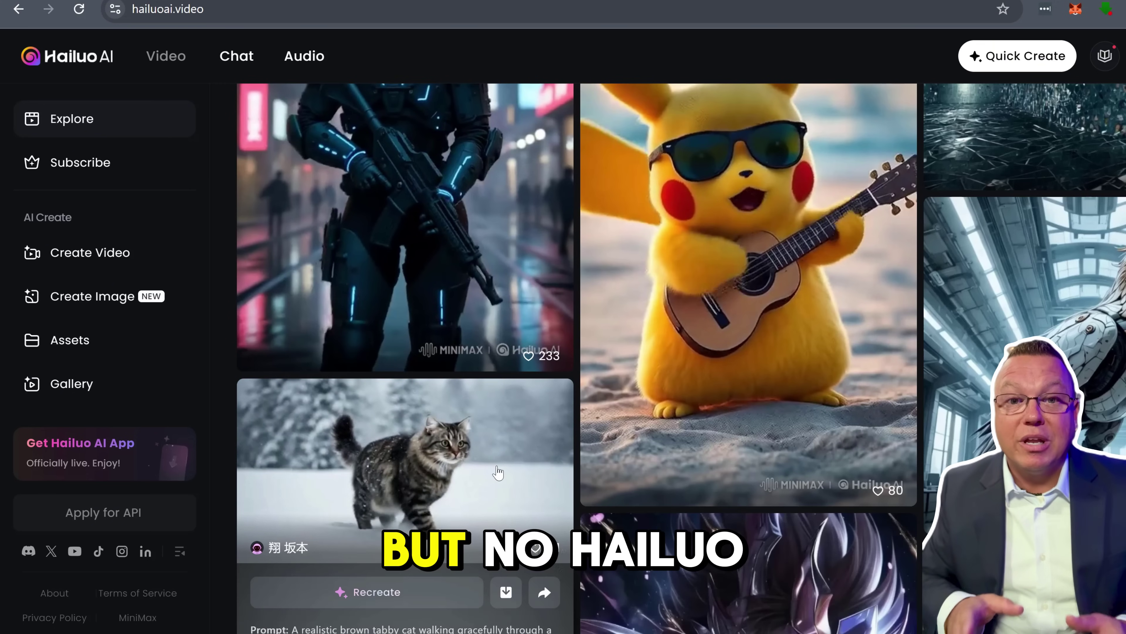
scroll(500, 471, "down", 5)
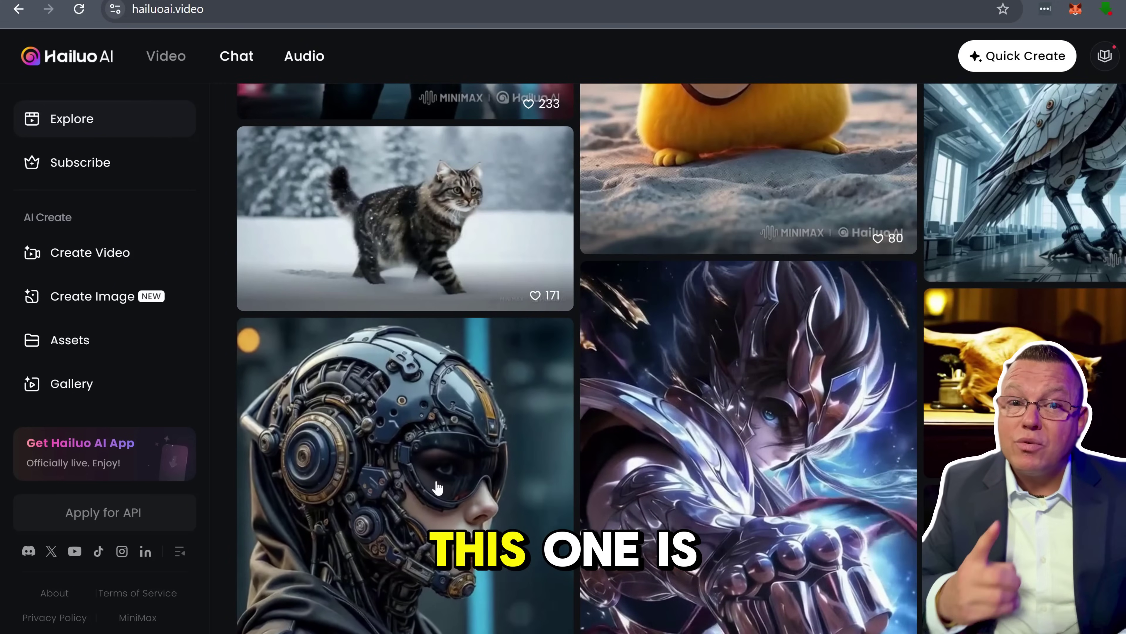
scroll(436, 487, "down", 4)
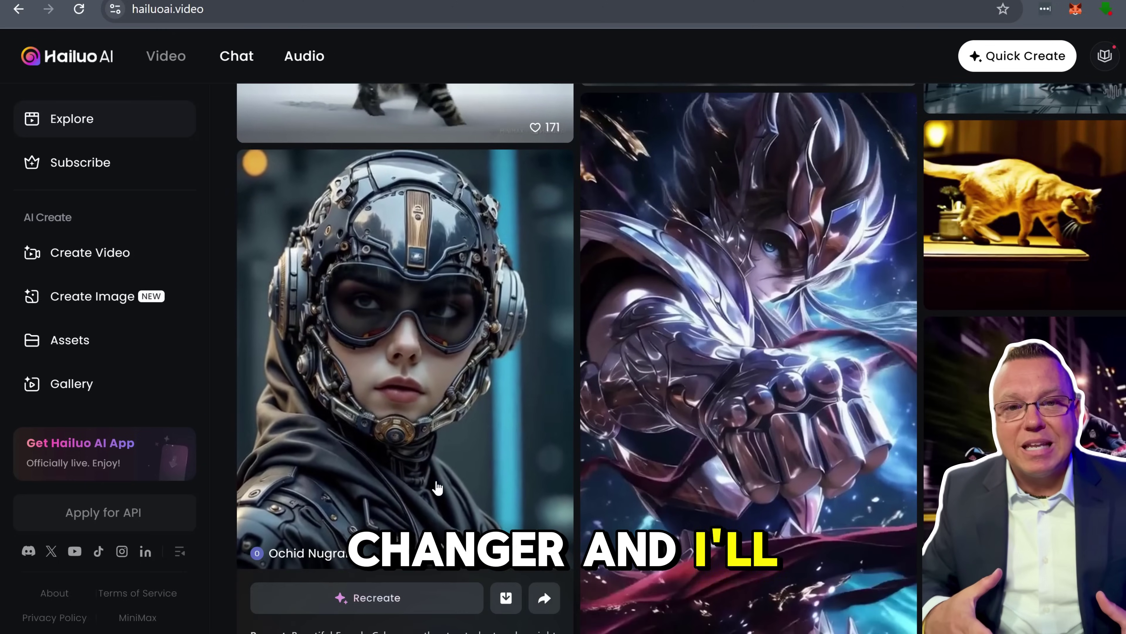
scroll(437, 487, "down", 9)
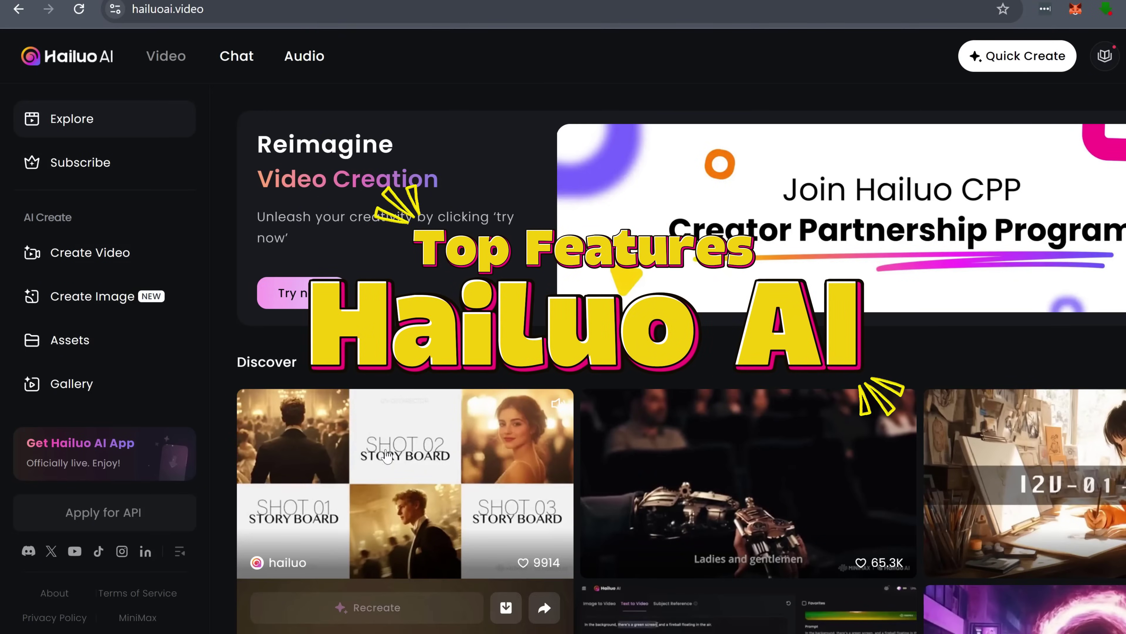
- Open the storyboard sample video's detail view
left_click(396, 444)
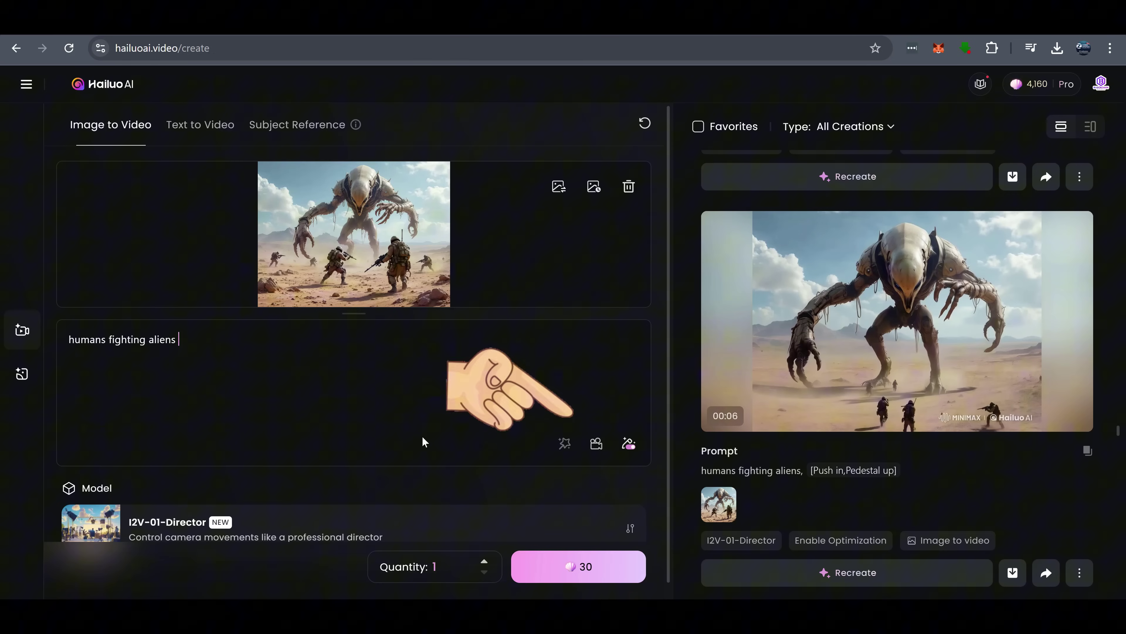
- Show the camera-movement presets for the alien-battle image-to-video prompt
left_click(596, 444)
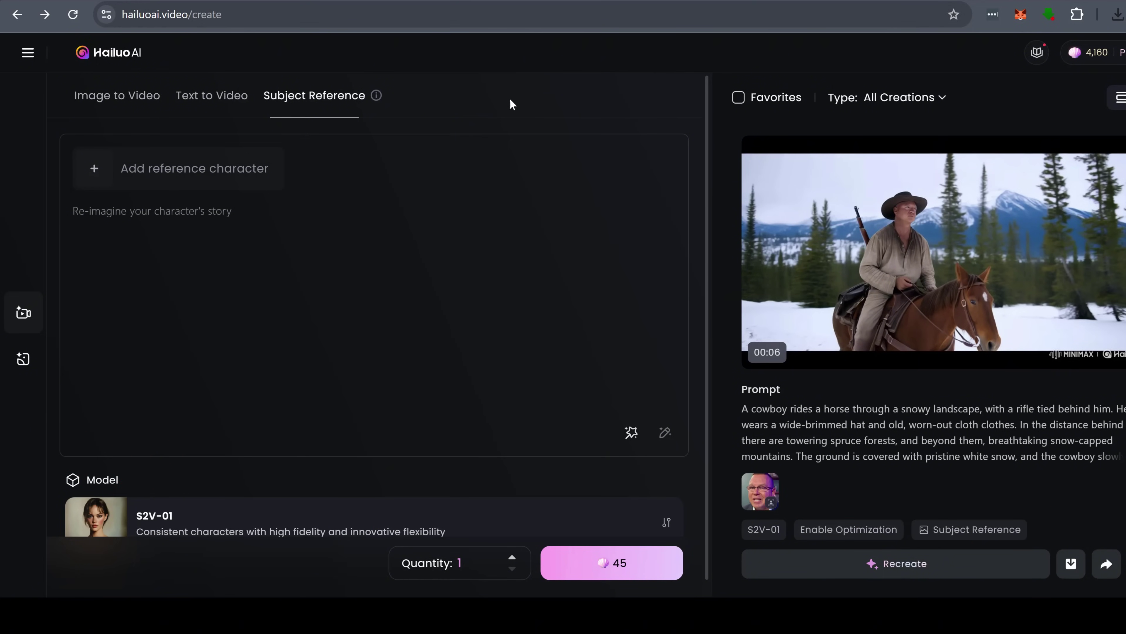
- Attach a photo from My Characters as the reference character, then show the Effects presets
left_click(162, 176)
left_click(458, 172)
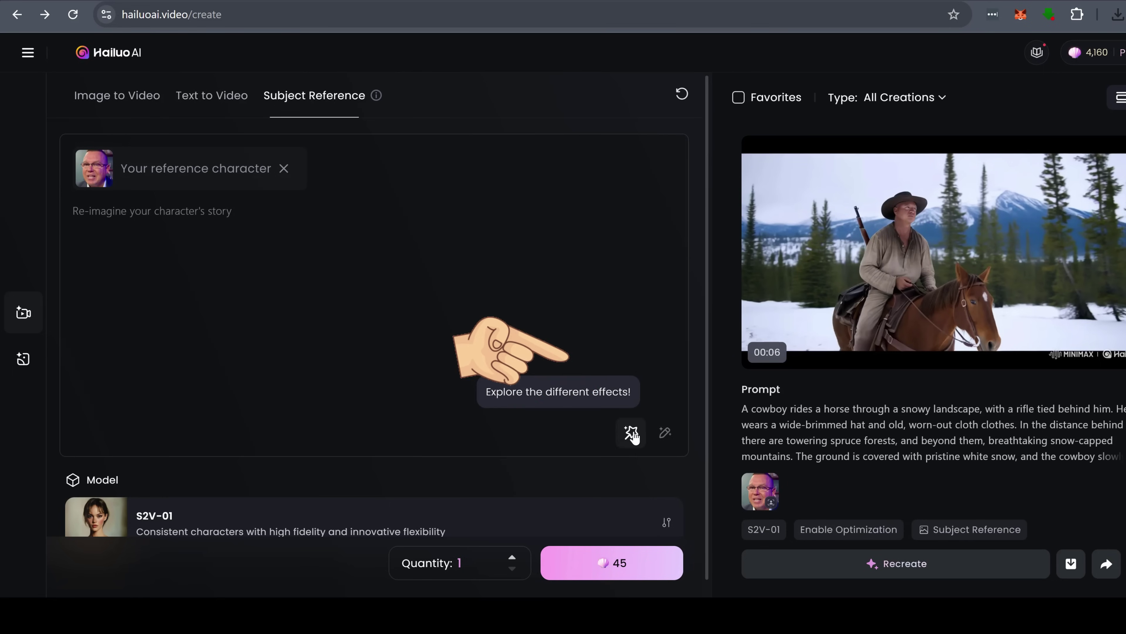
left_click(632, 434)
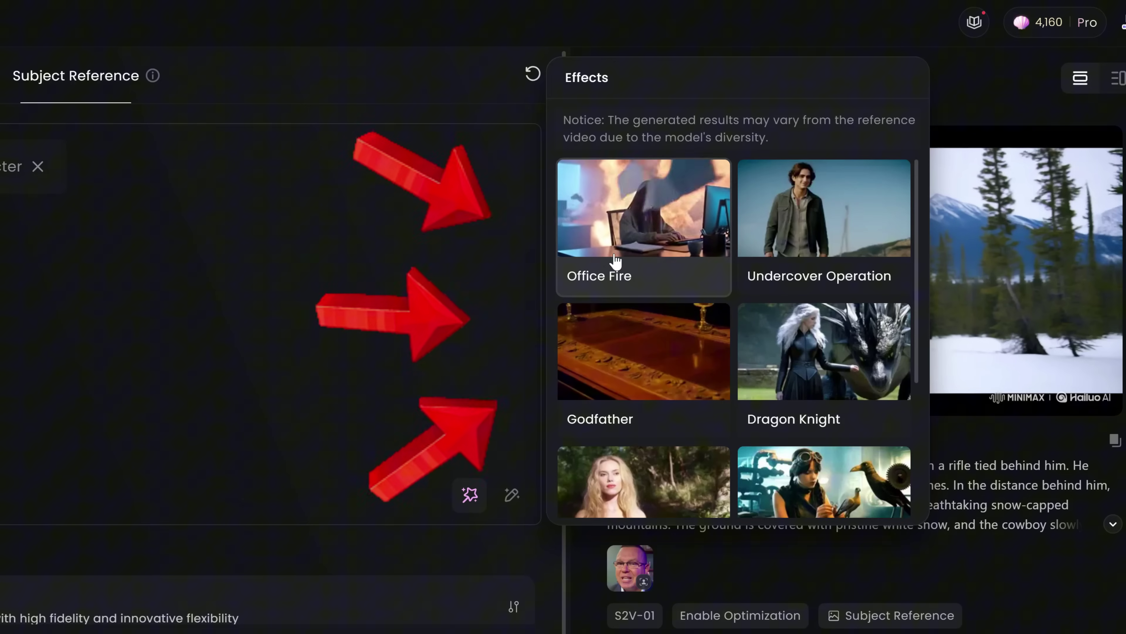
- Apply the Cowboy in the Snow effect prompt, then open a finished explosion-scene clip
scroll(616, 261, "down", 5)
scroll(611, 304, "down", 1)
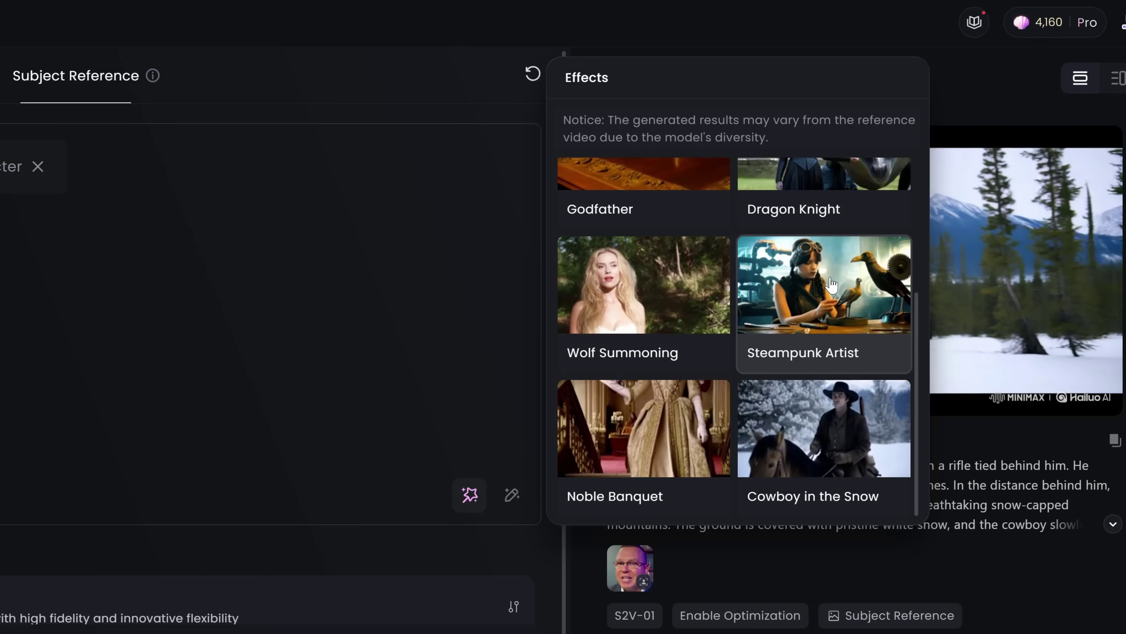
left_click(791, 406)
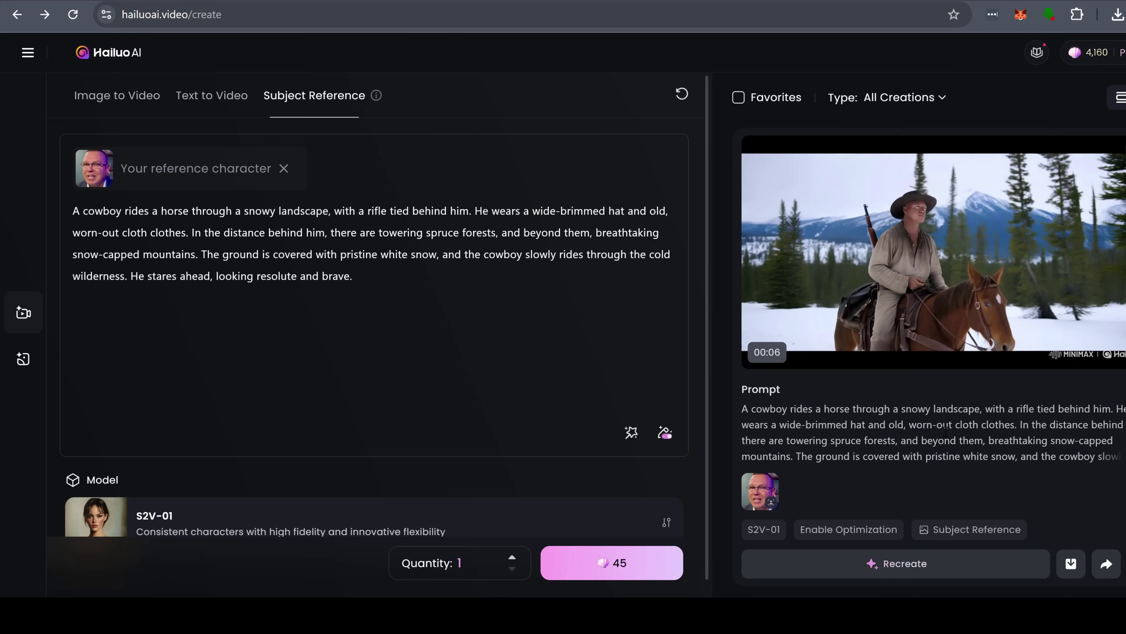
left_click(845, 270)
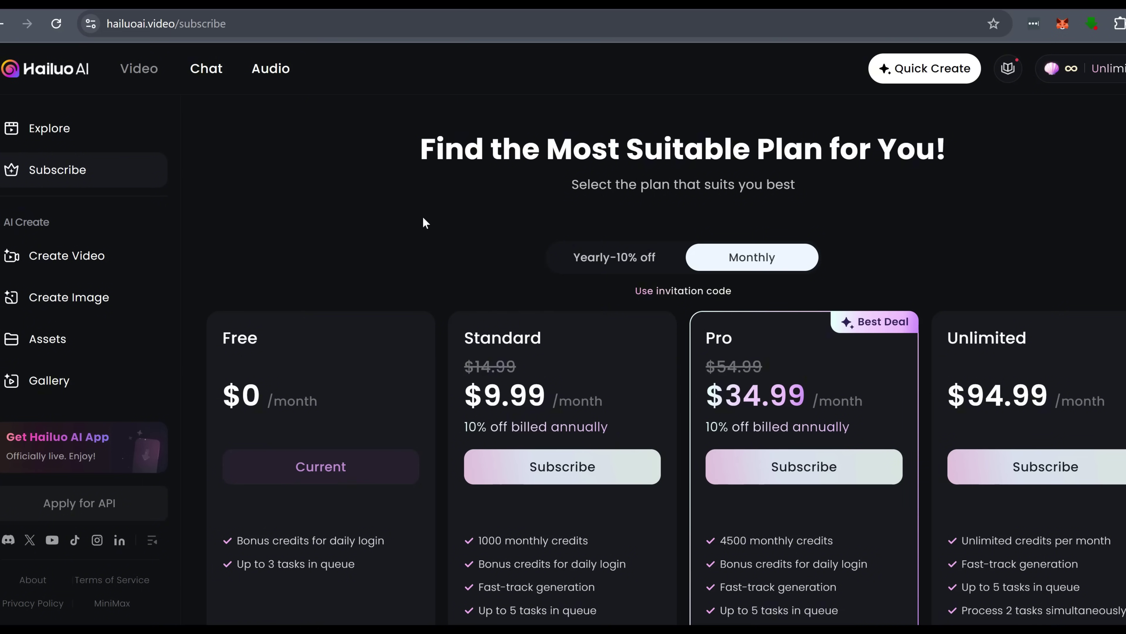
- Scroll the subscription plans, then close the Director Model API popup and scroll the API docs
scroll(361, 381, "down", 3)
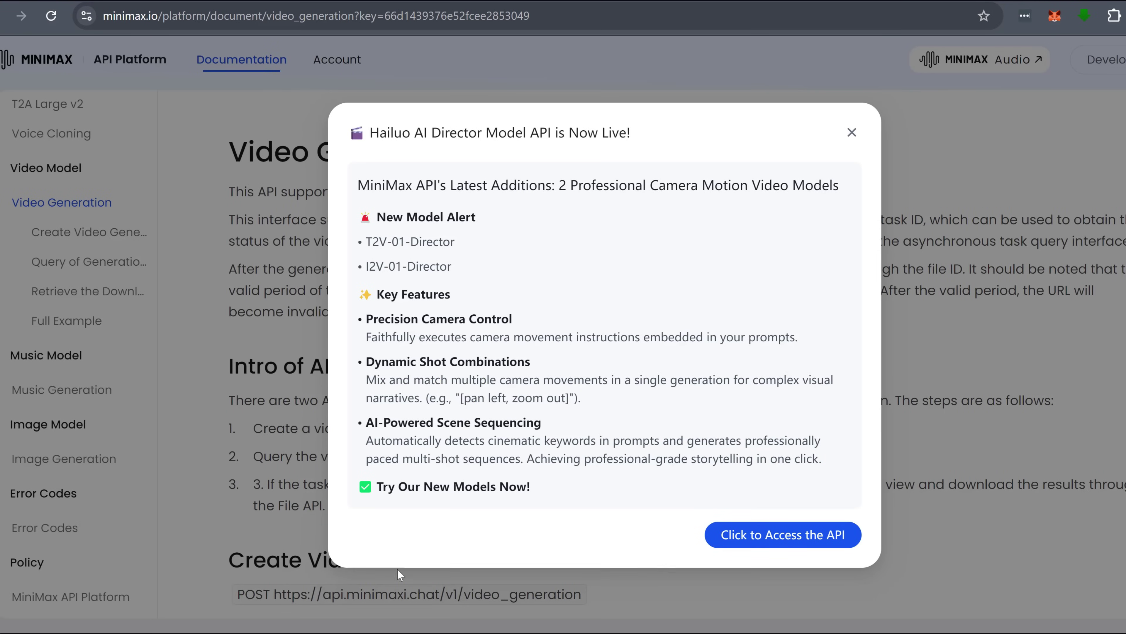
left_click(759, 594)
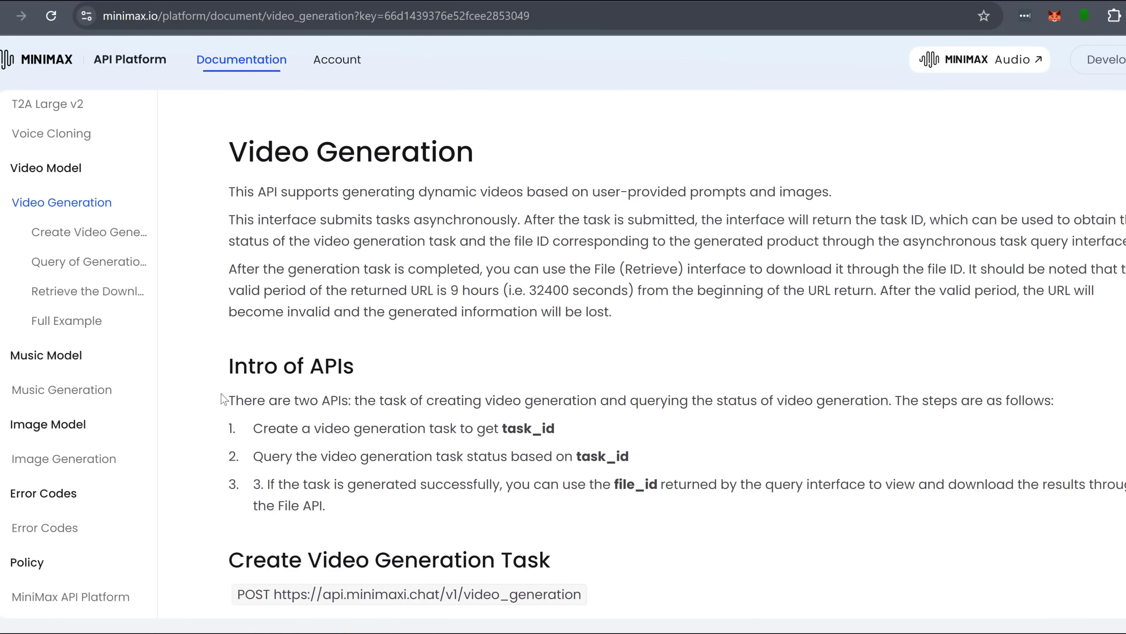
scroll(224, 399, "down", 2)
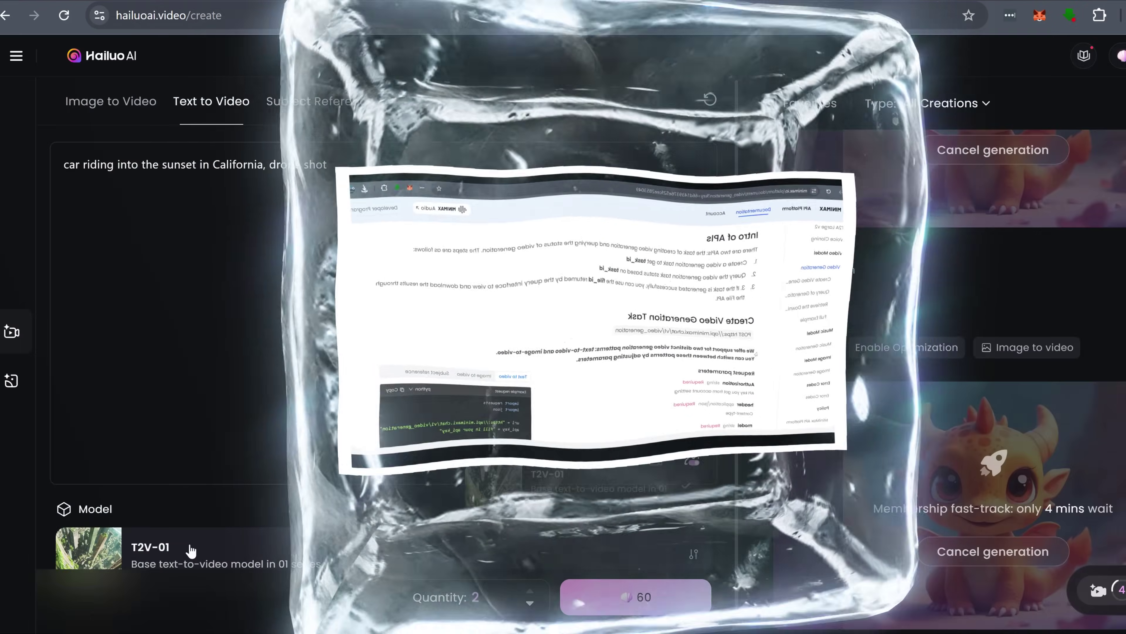
- Return to video creation and set the dragon image-to-video model to I2V-01-live
left_click(326, 536)
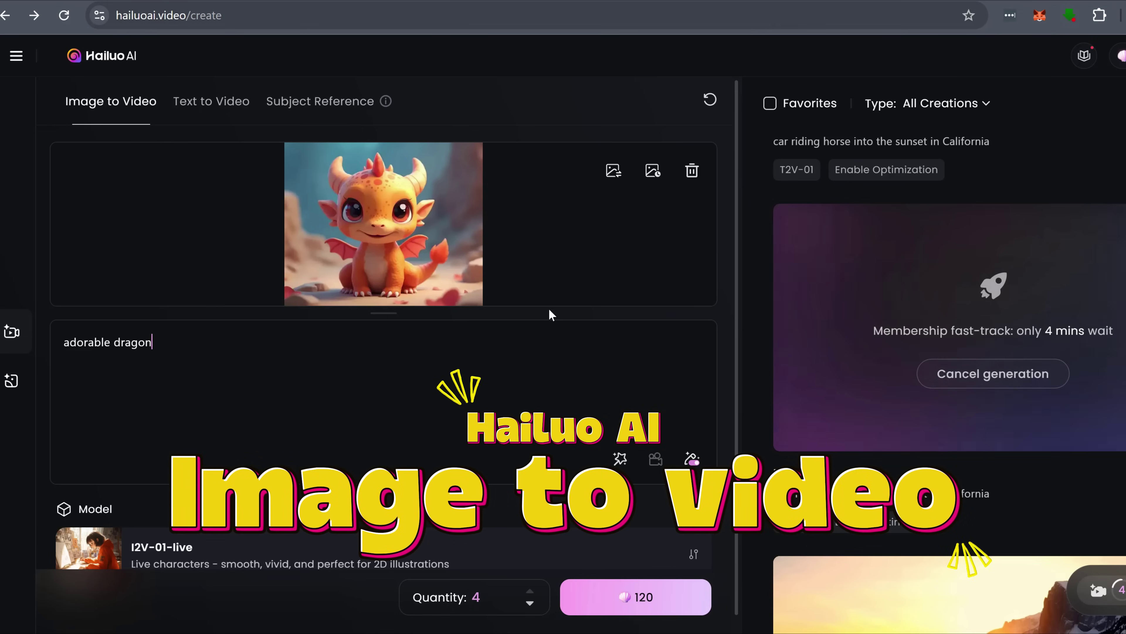
left_click(427, 556)
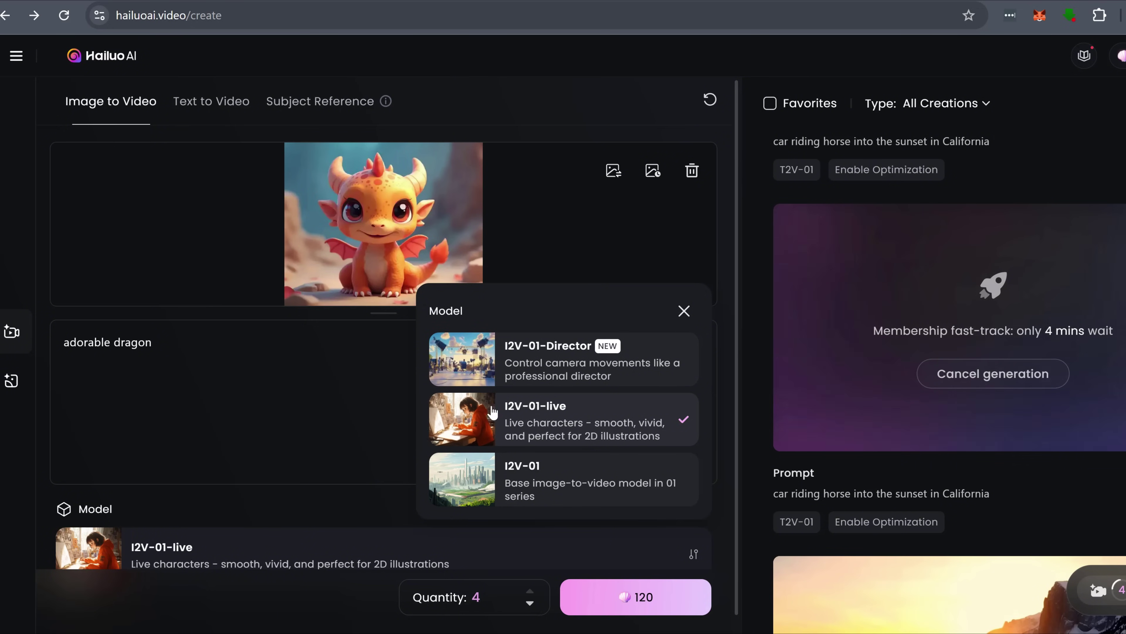
left_click(474, 428)
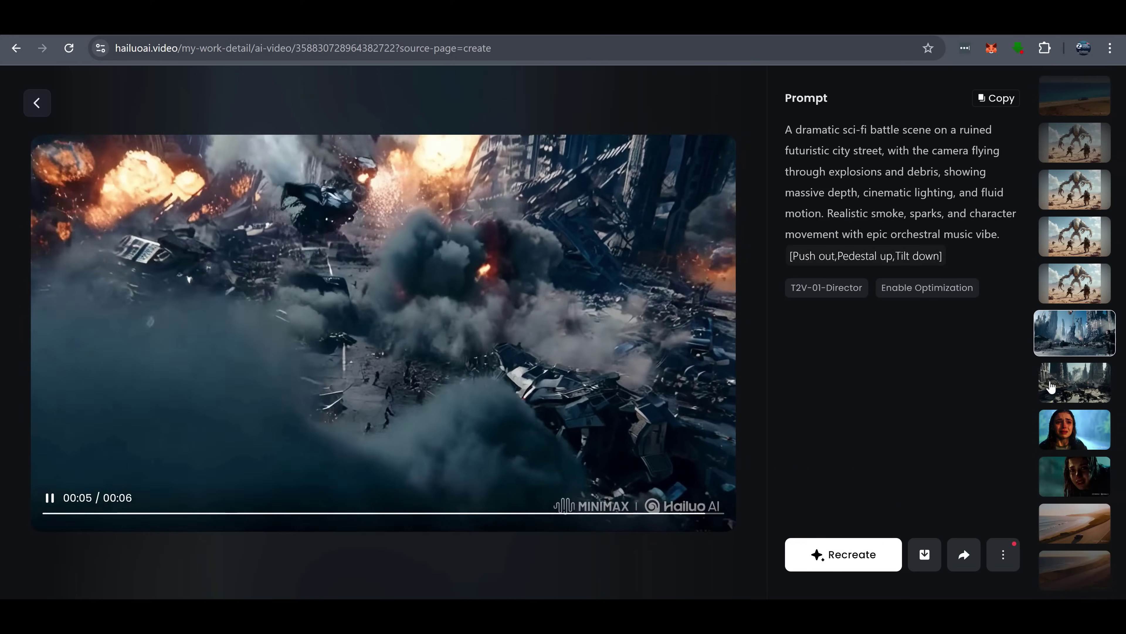
- Play the city battle, crying woman, rain couple, Ferrari sunset and coastal road clips
left_click(1050, 389)
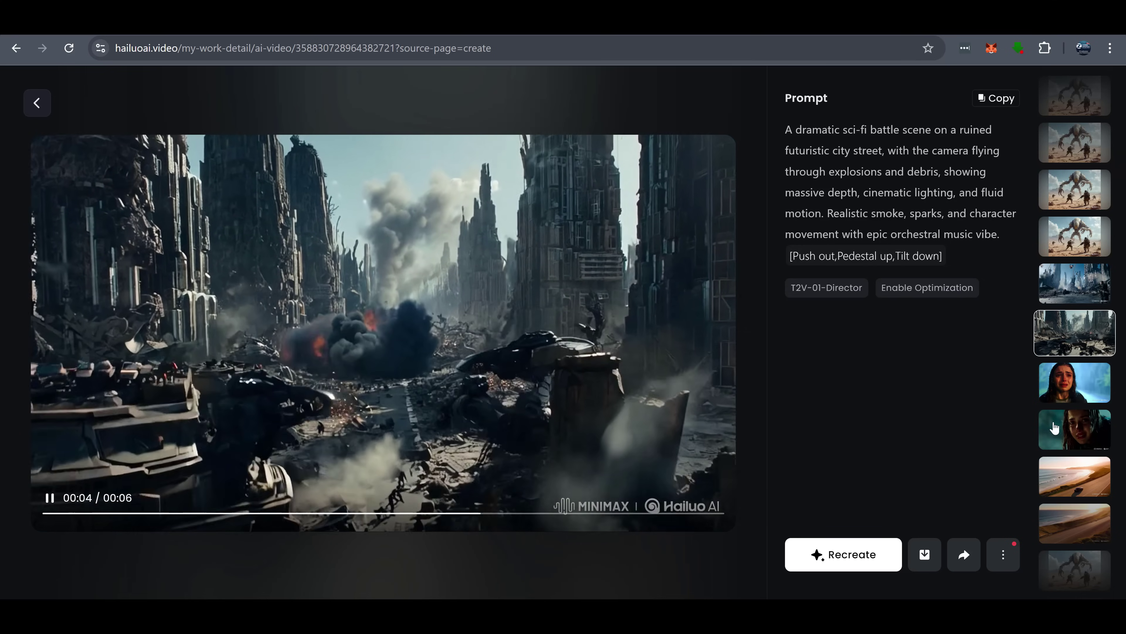
left_click(1054, 428)
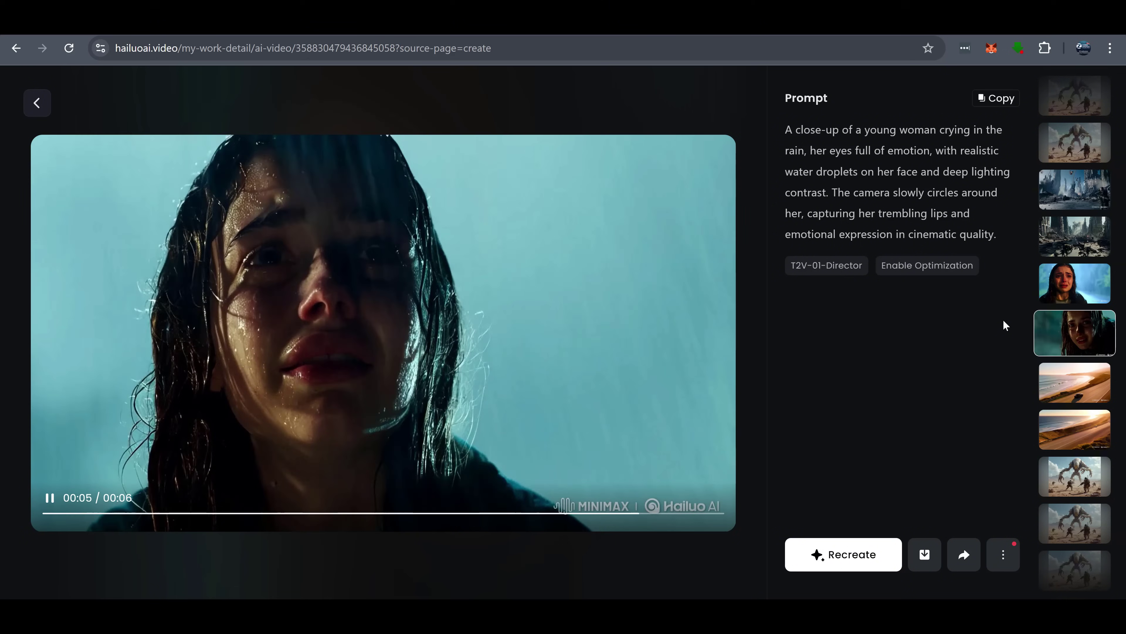
left_click(1045, 295)
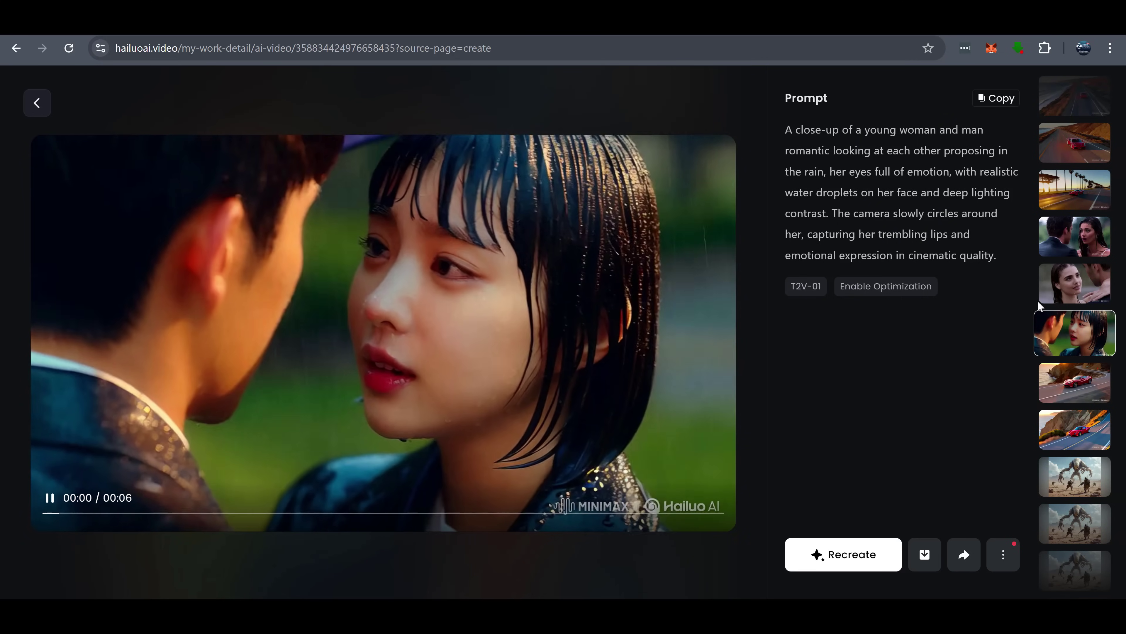
left_click(1055, 287)
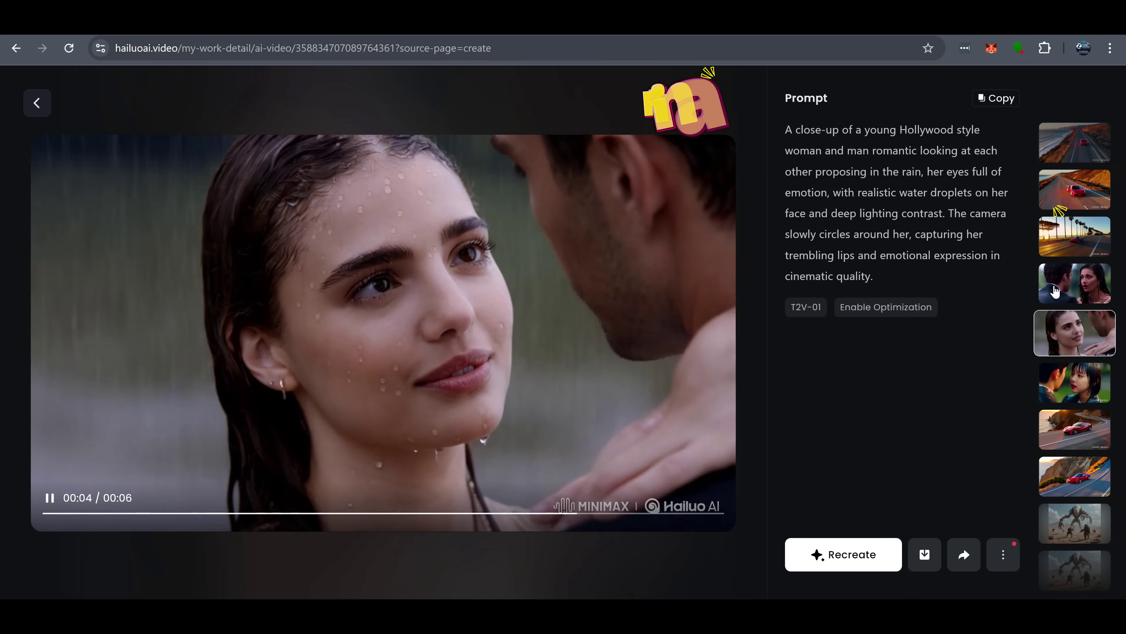
left_click(1054, 289)
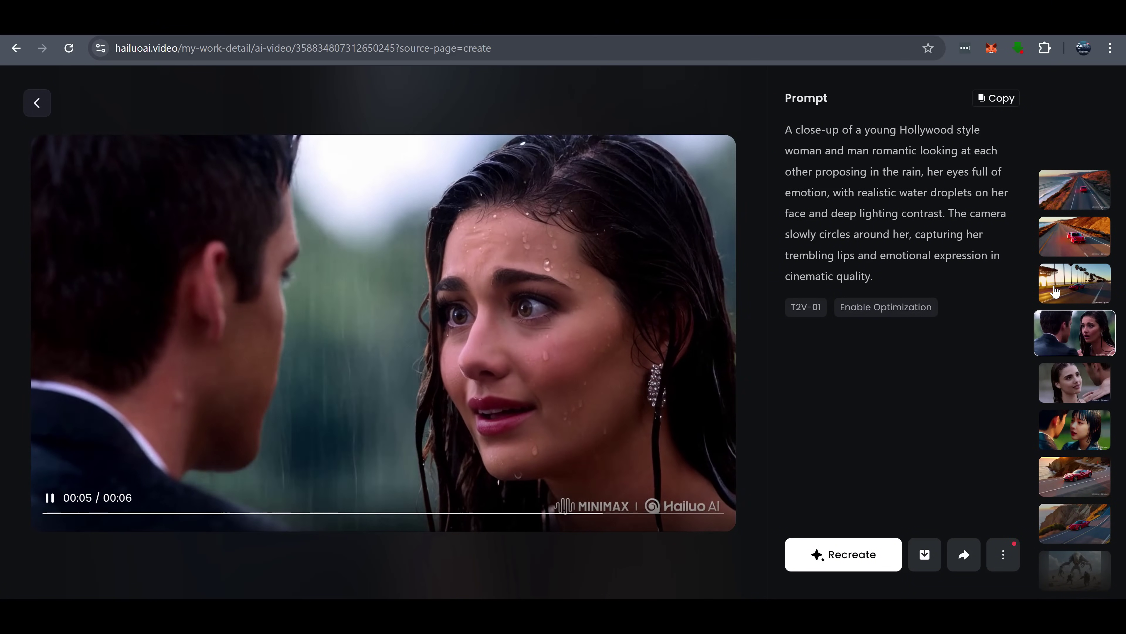
left_click(1055, 292)
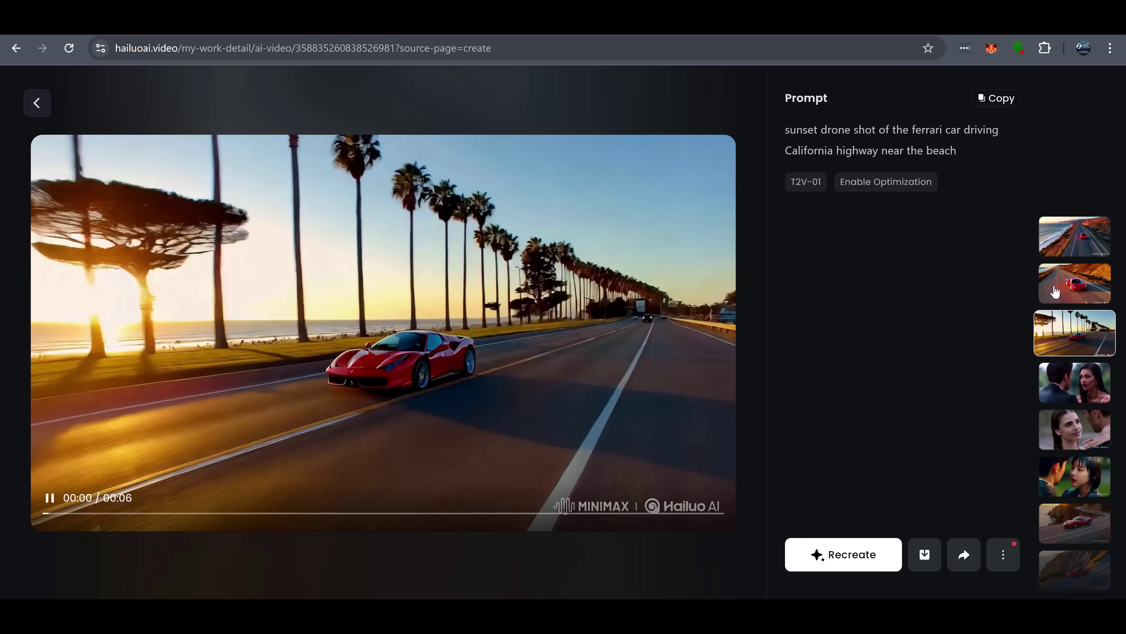
left_click(1095, 285)
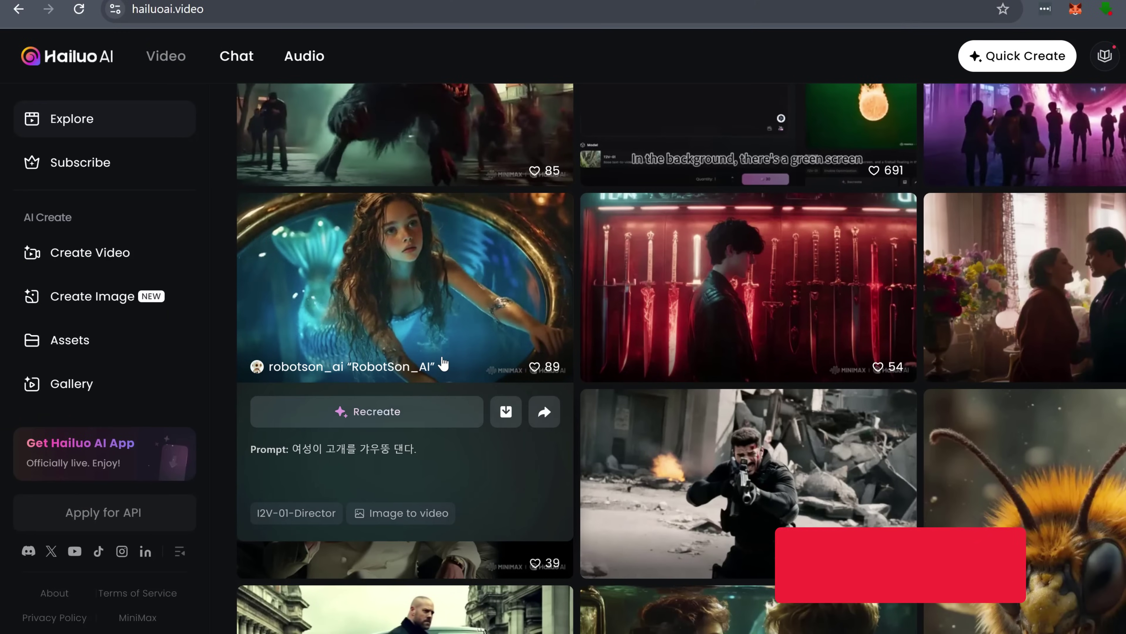
mouse_move(694, 334)
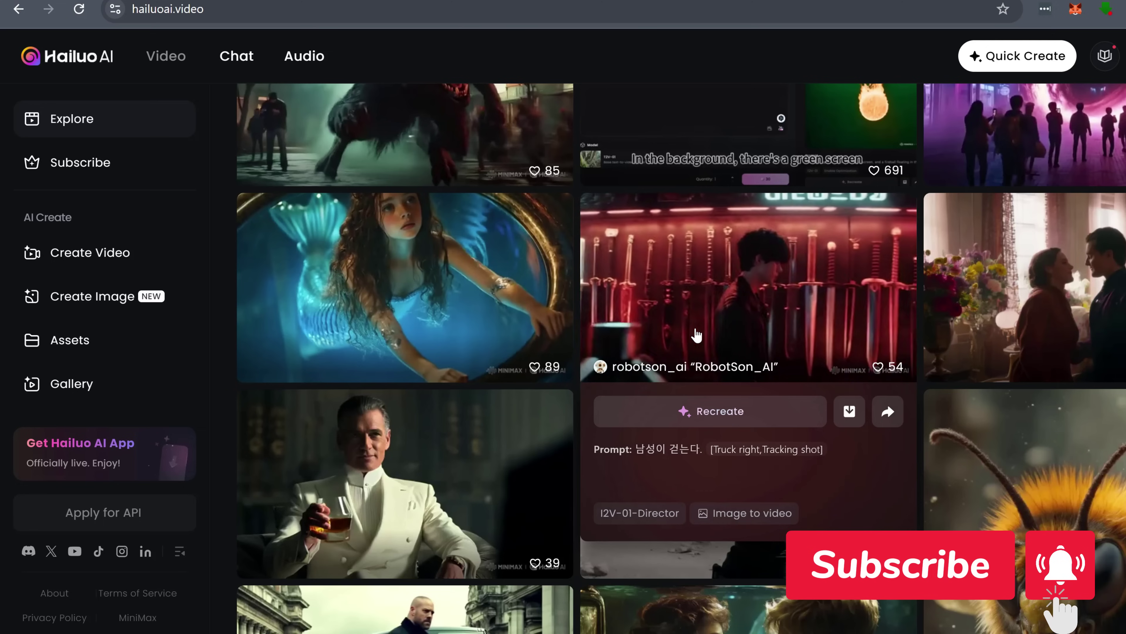
scroll(536, 367, "down", 3)
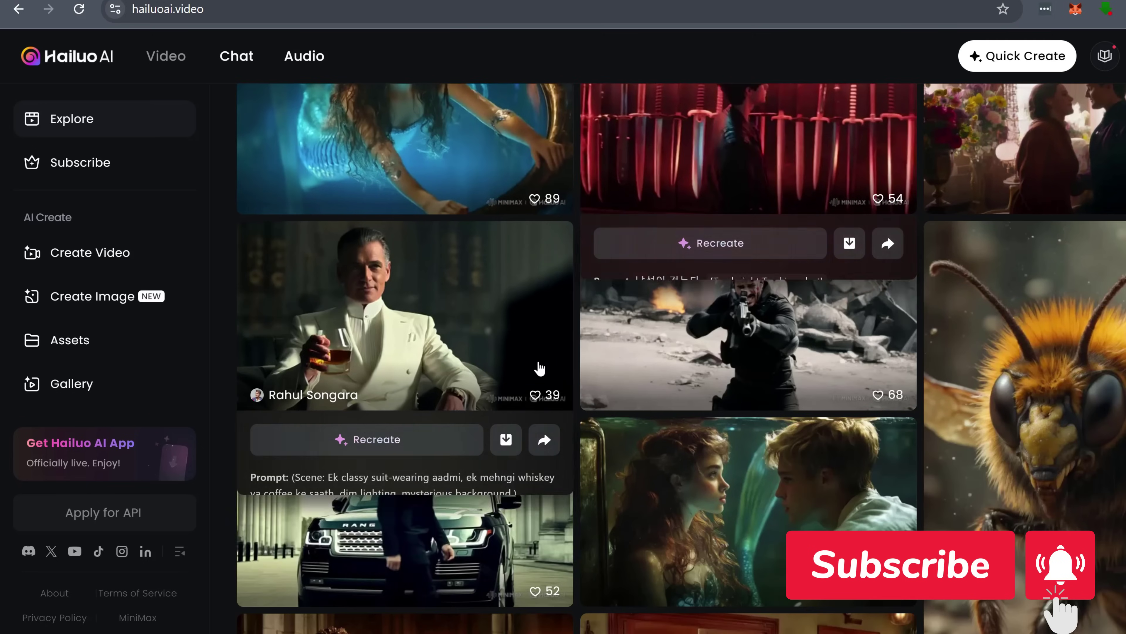
mouse_move(625, 368)
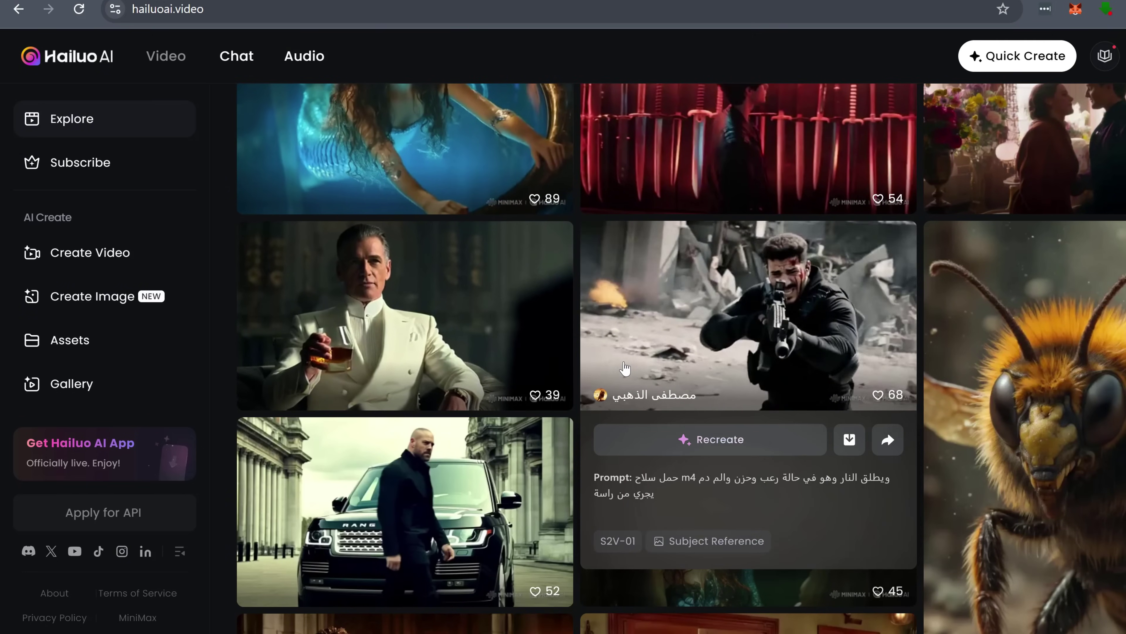
mouse_move(510, 456)
scroll(509, 457, "down", 2)
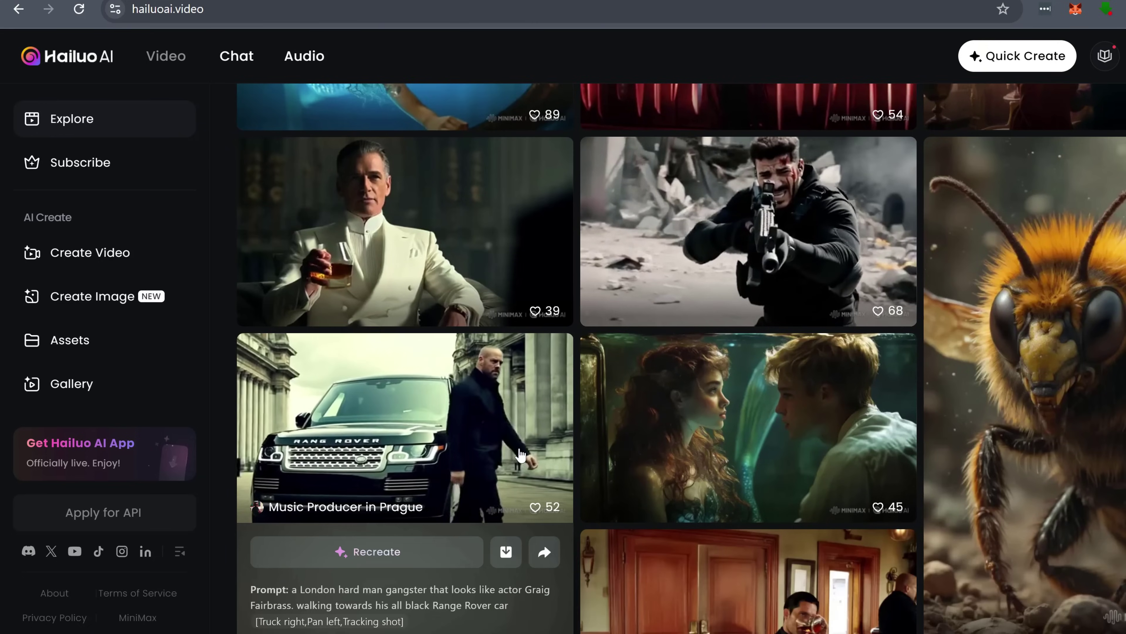